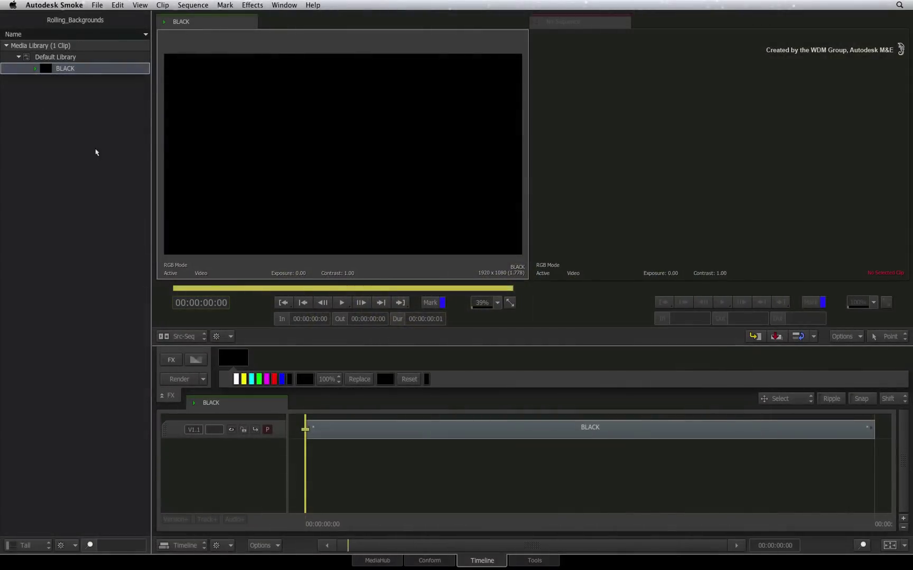
Start a new Default Library sequence with duration 00:00:03:00 and name it 'title'.
right_click(73, 58)
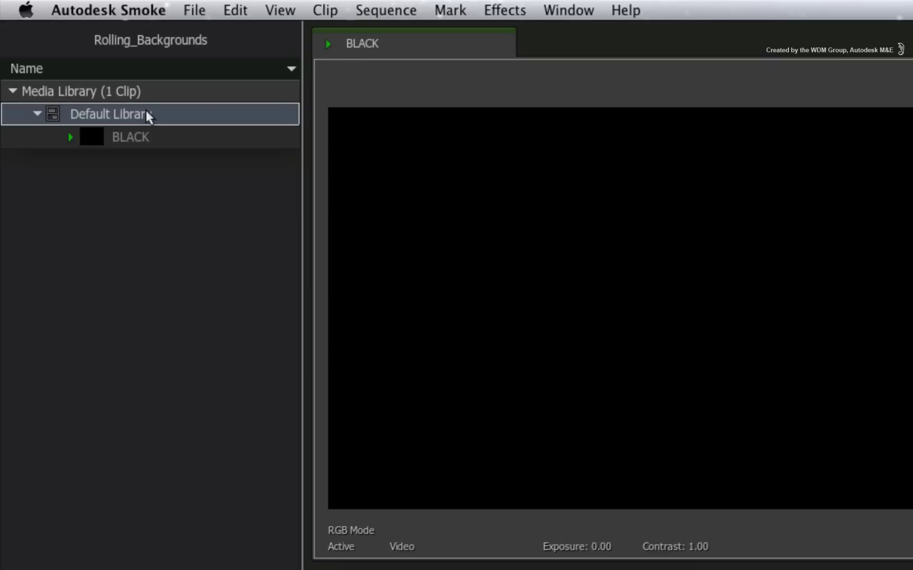
mouse_move(174, 120)
click(320, 120)
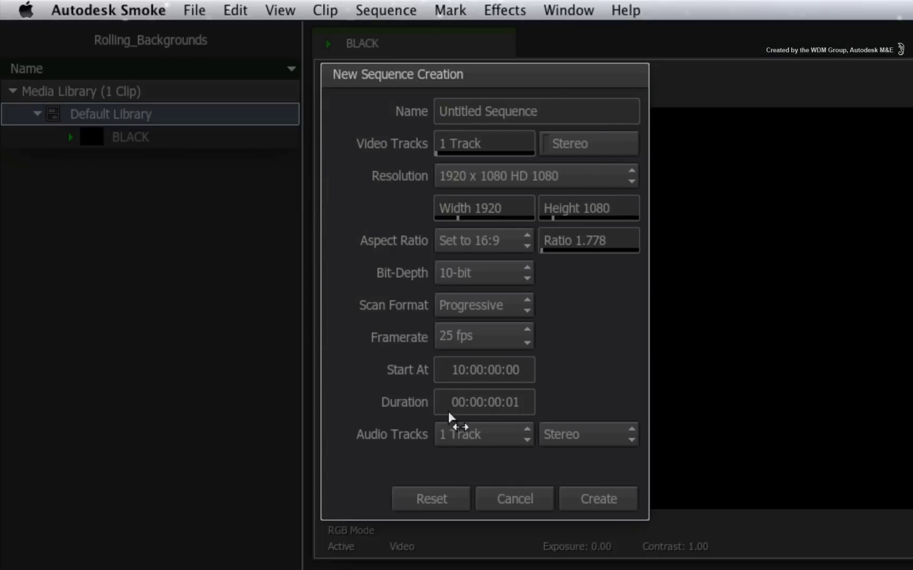
click(510, 411)
text(300)
key(Return)
click(552, 112)
triple_click(551, 113)
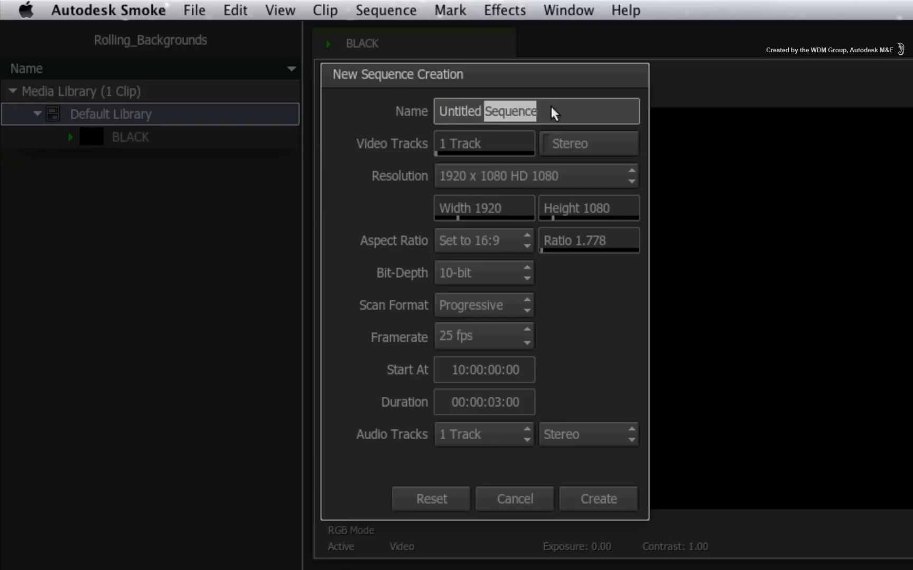
text(title)
key(Return)
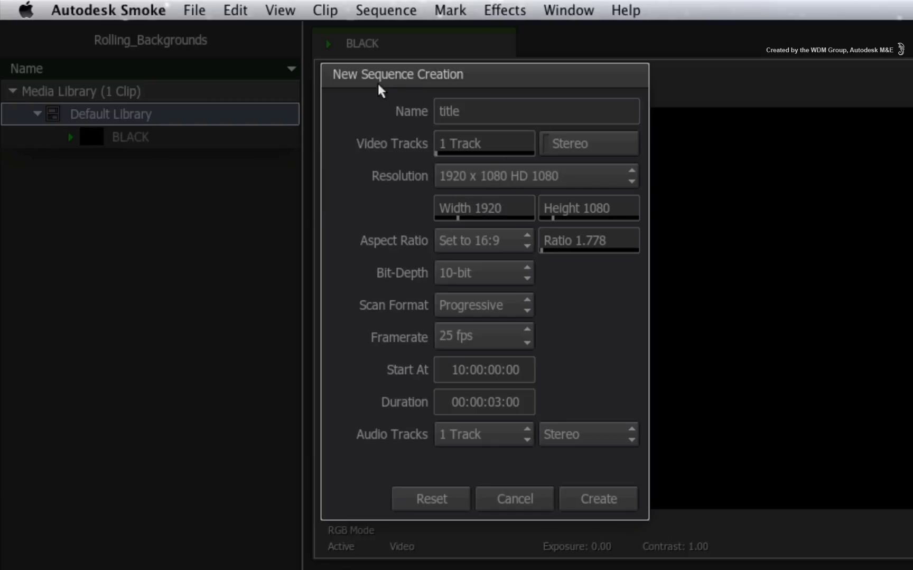
Create the title sequence, open it in the timeline and select its Gap segment on V1.
click(608, 498)
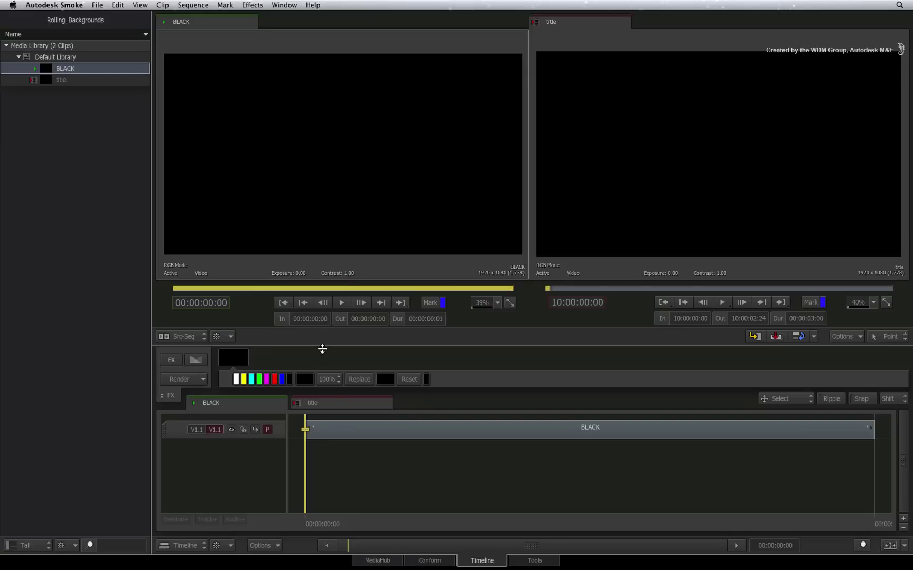
click(334, 404)
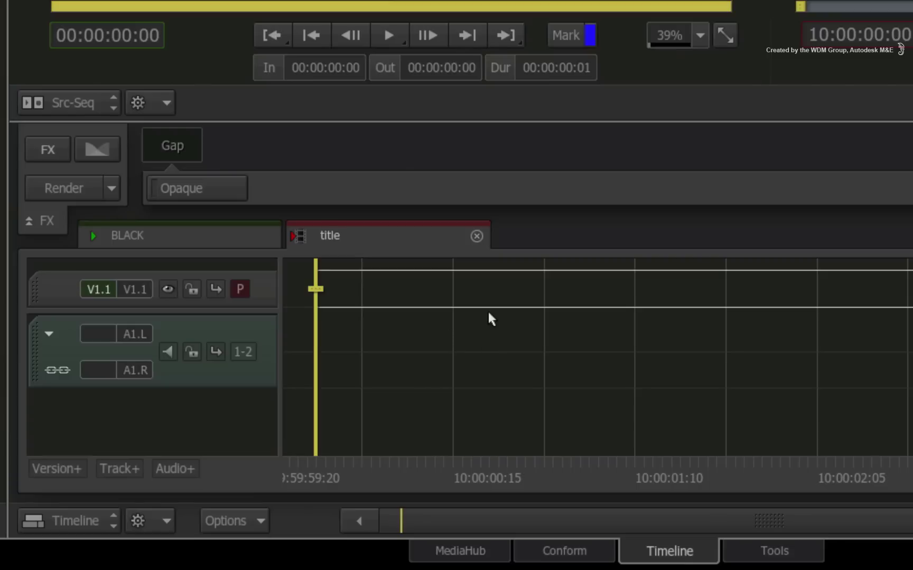
click(507, 287)
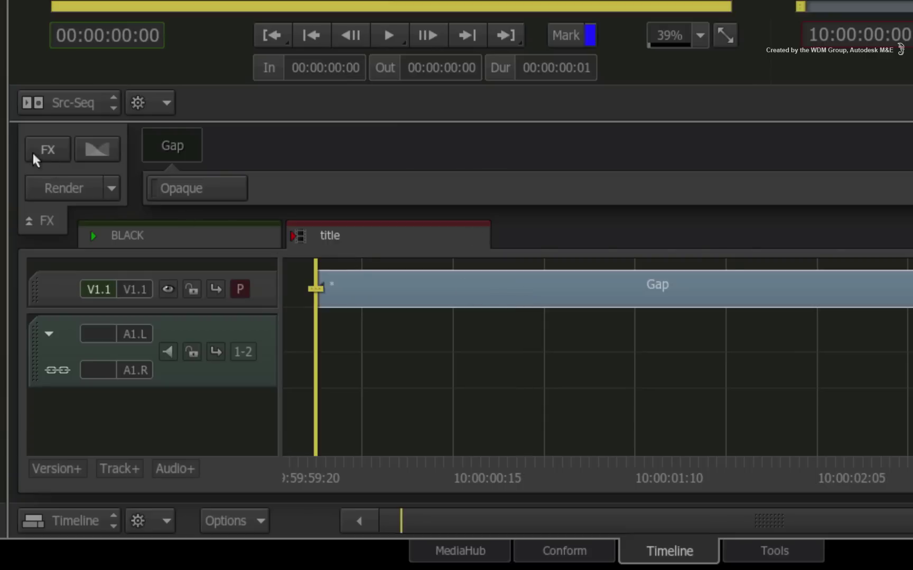
Create a ConnectFX setup on the gap with an Action node between Back Clip and output.
key(ctrl+Tab)
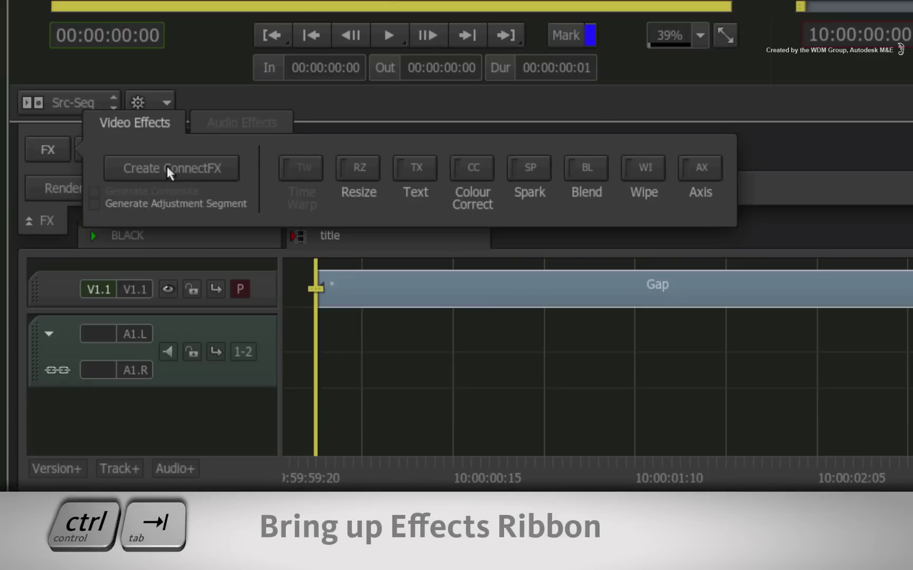
click(208, 168)
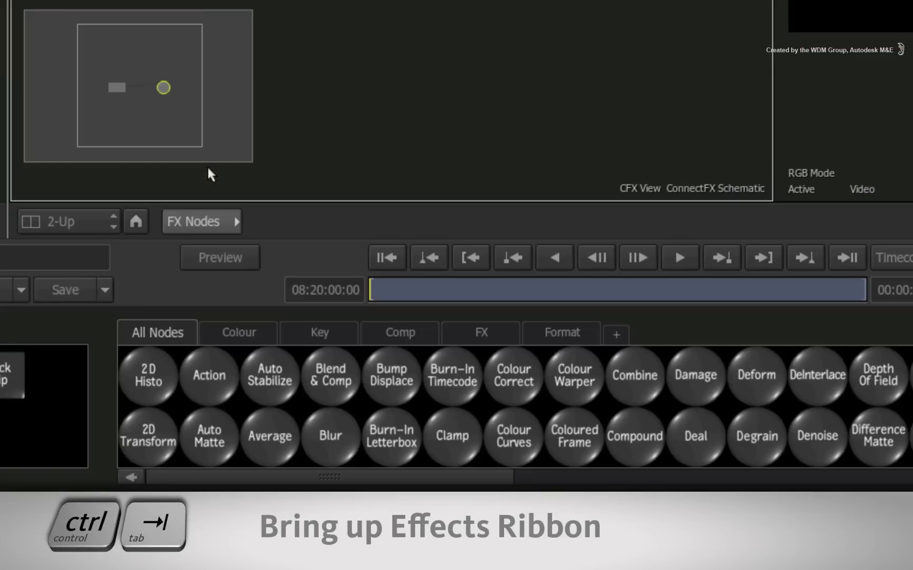
drag(272, 189, 215, 186)
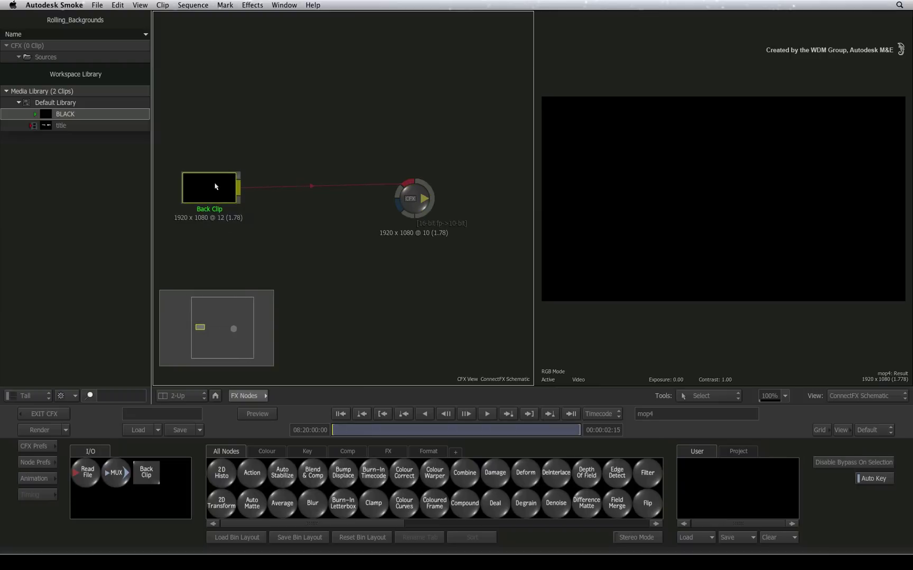
drag(417, 196, 469, 195)
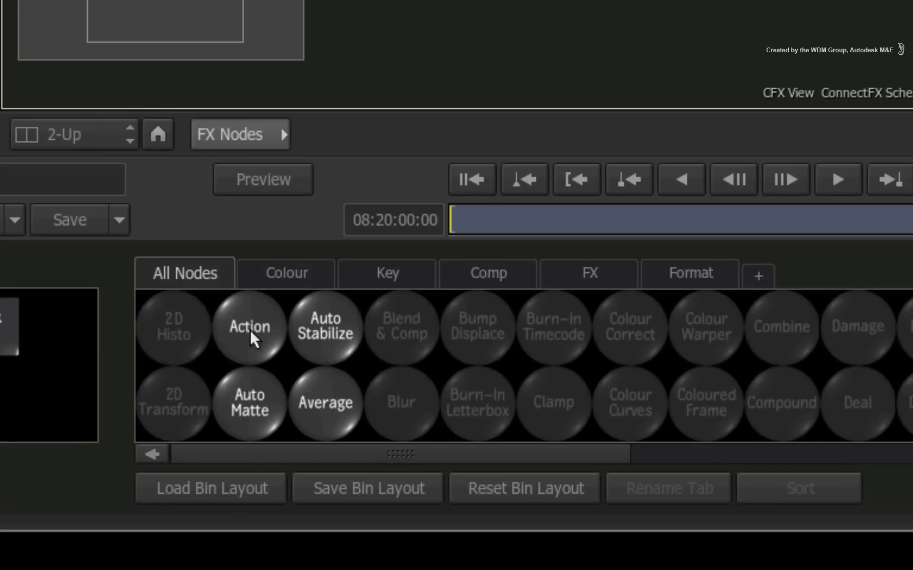
drag(250, 329, 460, 112)
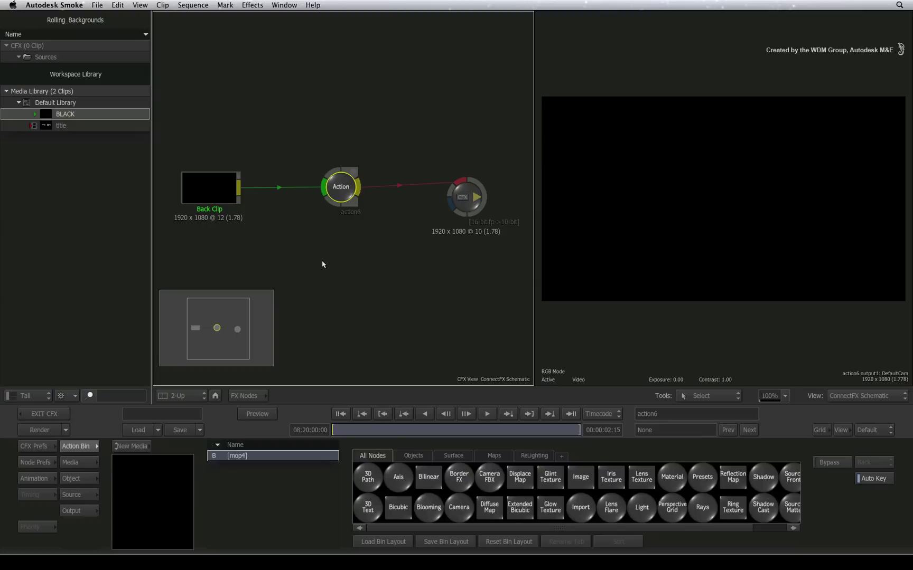
Enter the Action schematic, centre the camera node, and bring up the Import browser.
key(Escape)
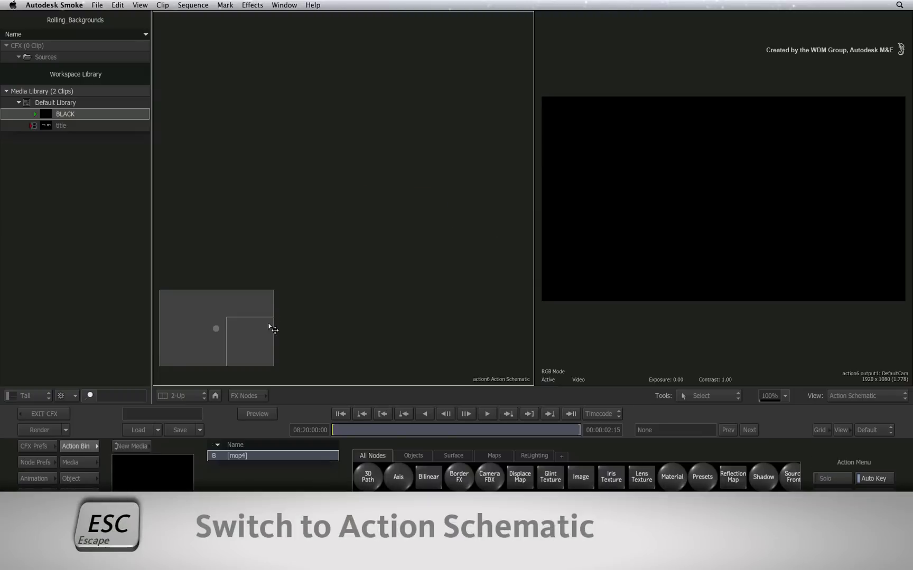
drag(233, 333, 218, 314)
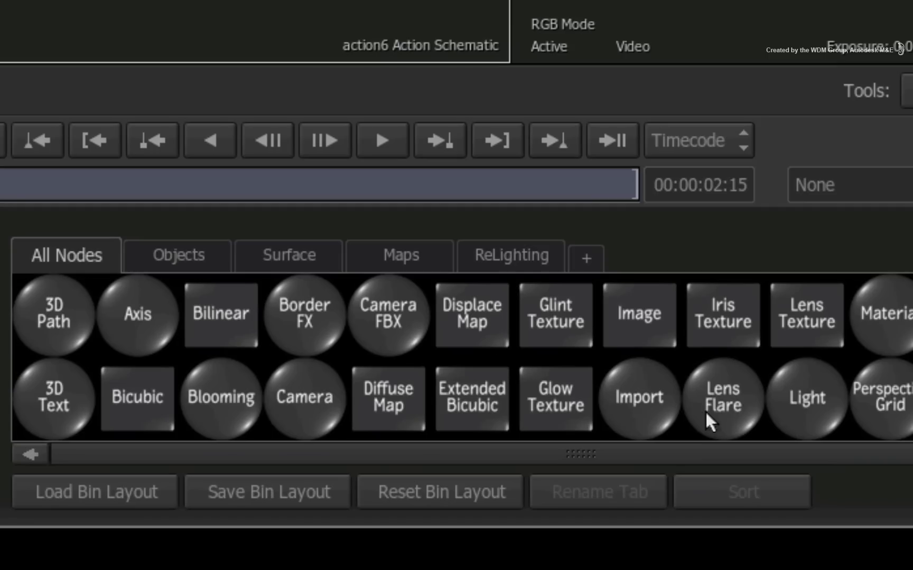
click(653, 398)
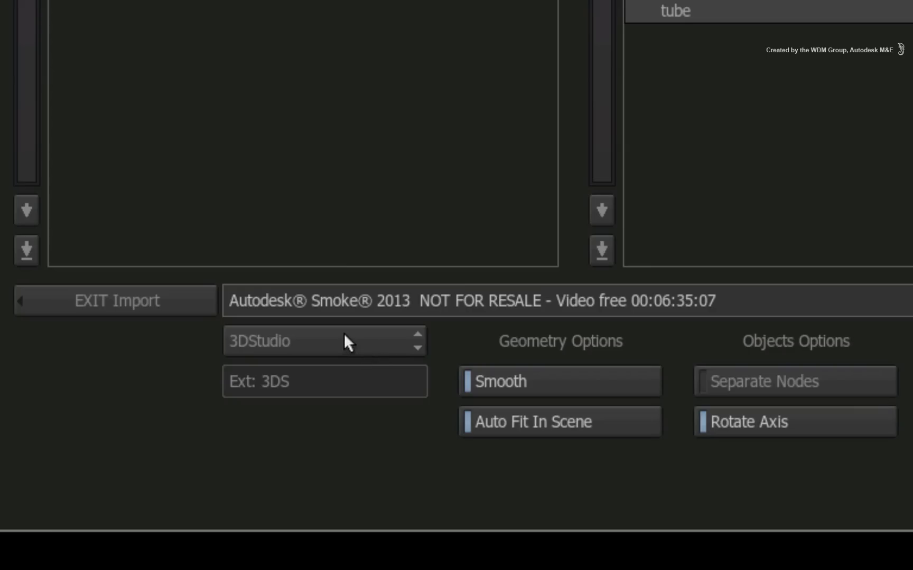
Import star_bright from the Media bookmark using the Photoshop format and view its layers.
click(213, 478)
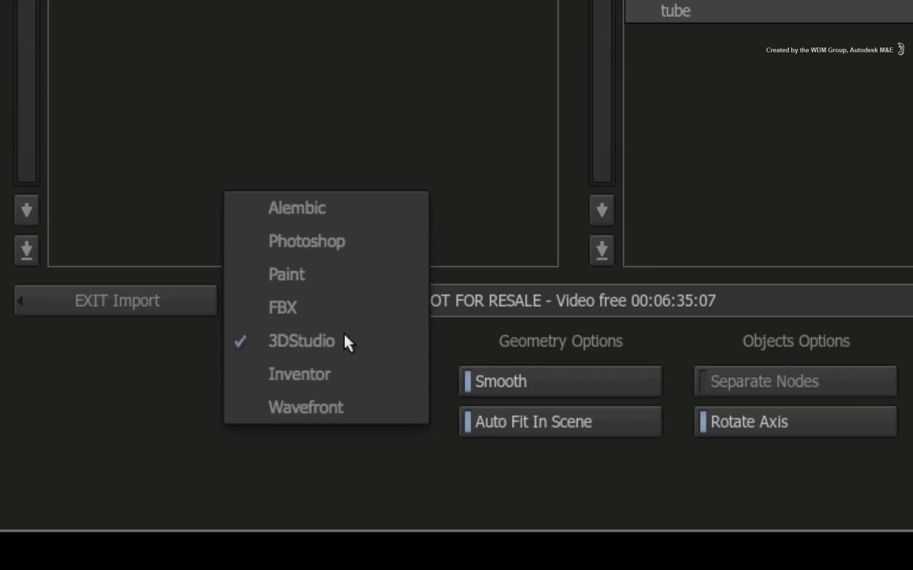
click(377, 252)
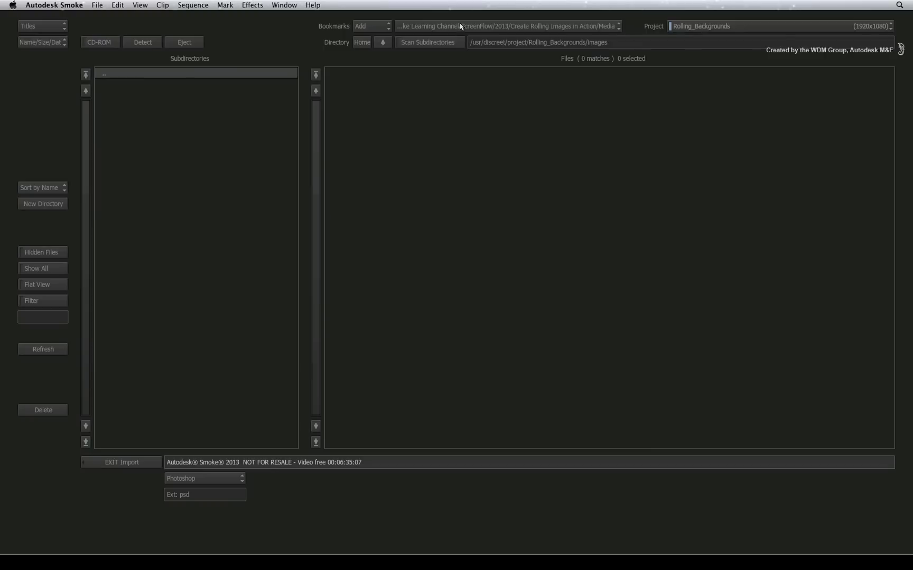
click(461, 26)
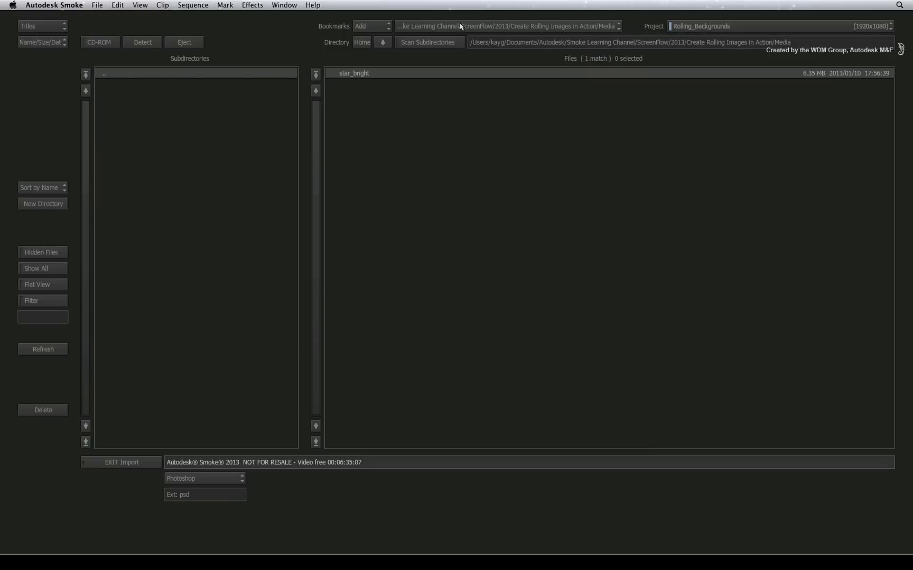
click(366, 75)
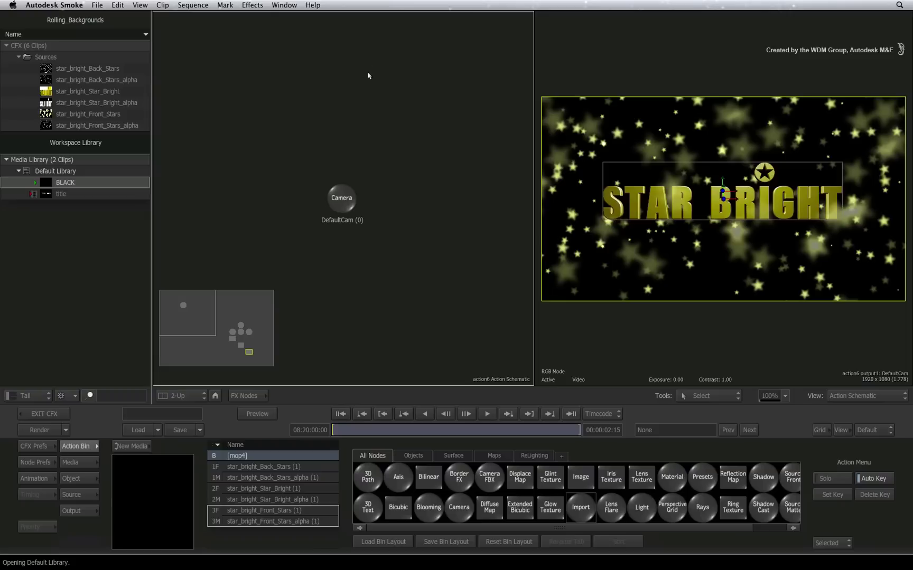
drag(183, 327, 248, 359)
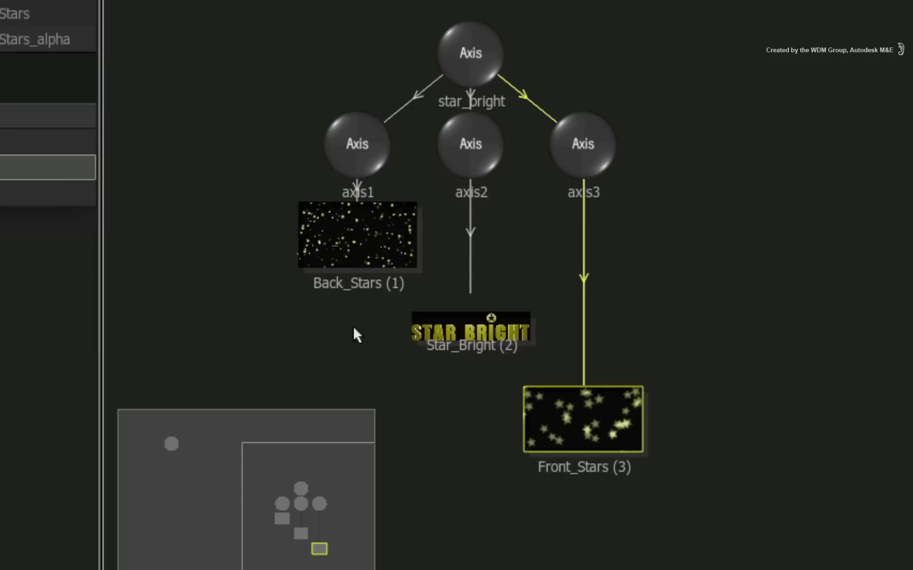
click(351, 150)
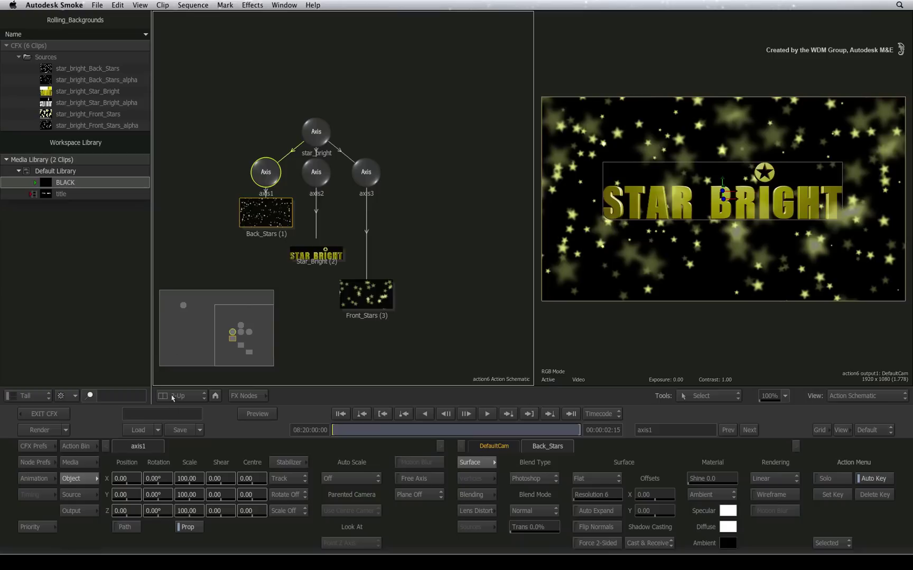
drag(125, 495, 346, 462)
drag(252, 350, 247, 364)
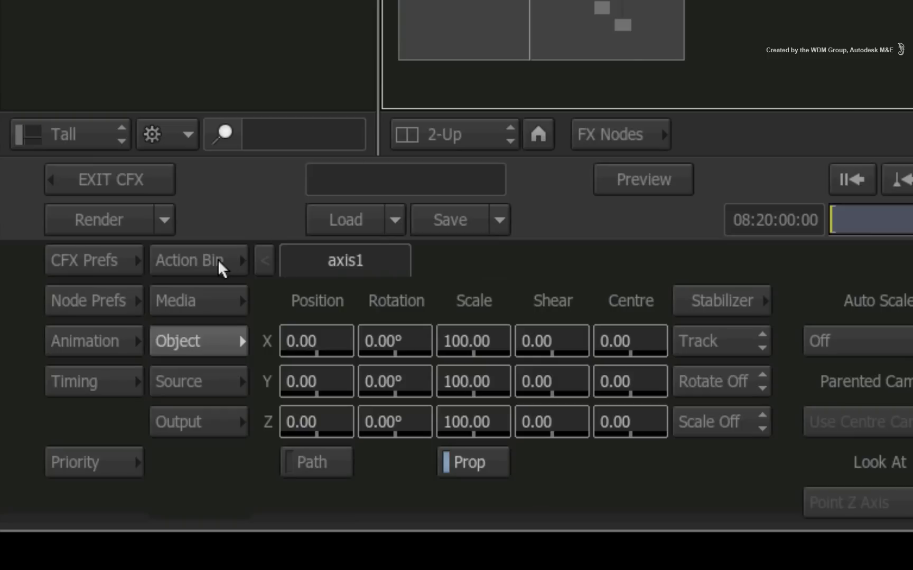
From the Action Bin, add a Diffuse Map using the Back_Stars clip and its alpha.
click(87, 445)
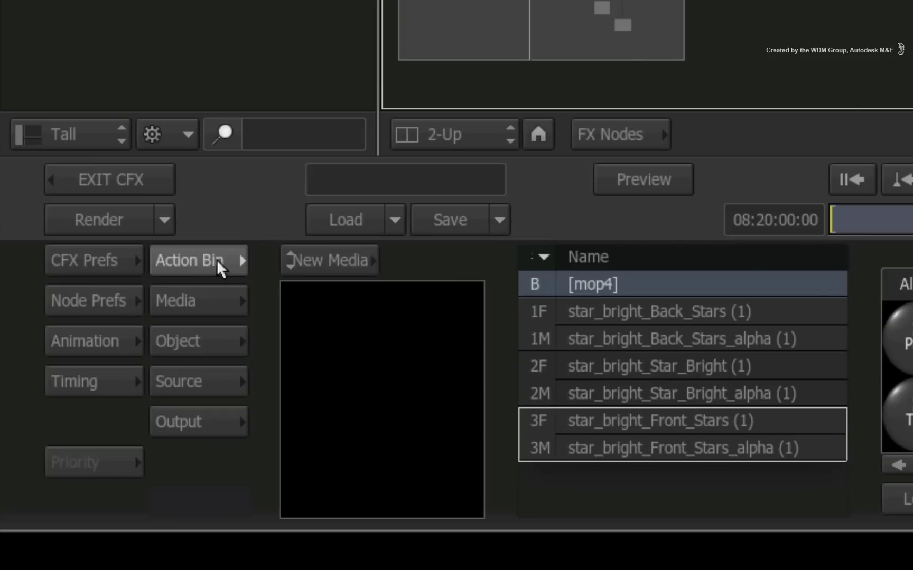
click(534, 315)
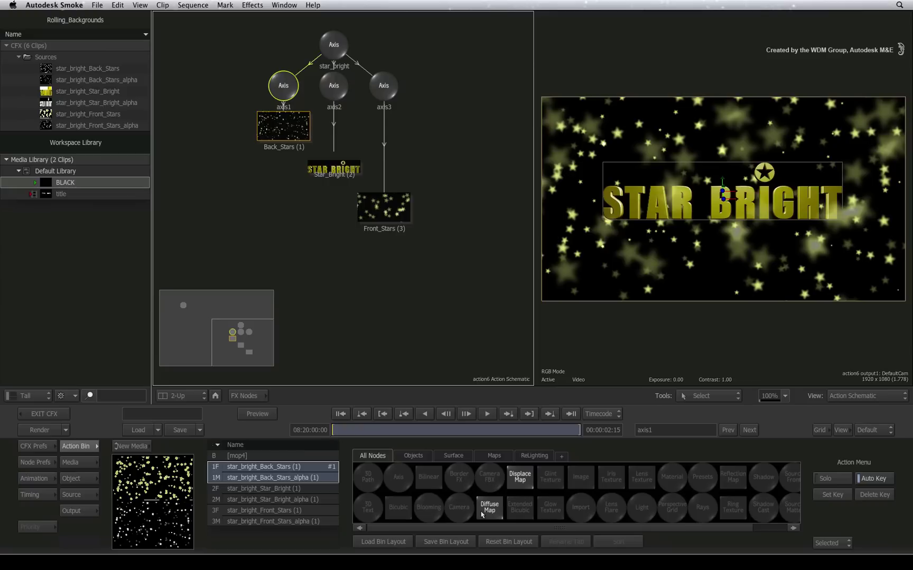
click(481, 514)
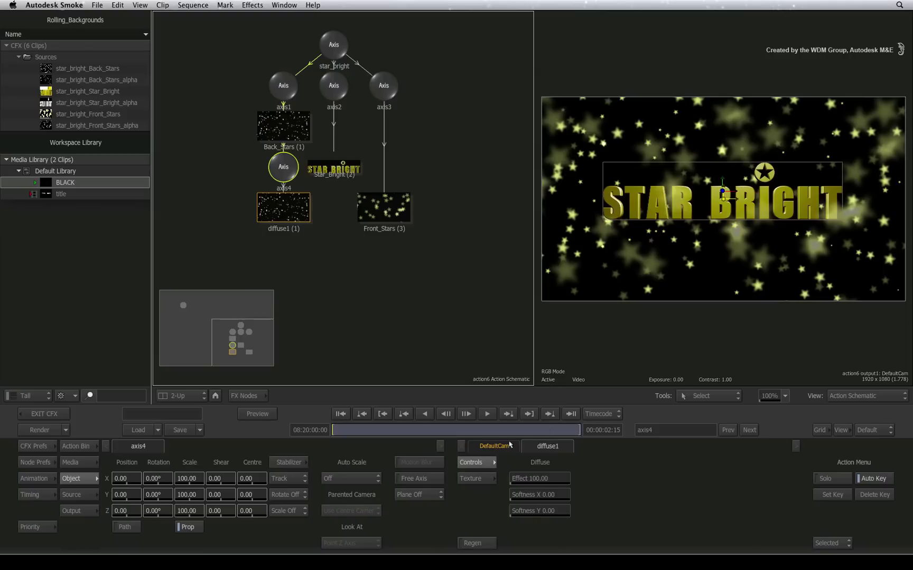
Turn on Regen for diffuse1, keeping Effect at 100 and Softness X at 0.
drag(534, 478, 609, 497)
key(ctrl+z)
drag(540, 497, 624, 494)
key(ctrl+z)
click(419, 499)
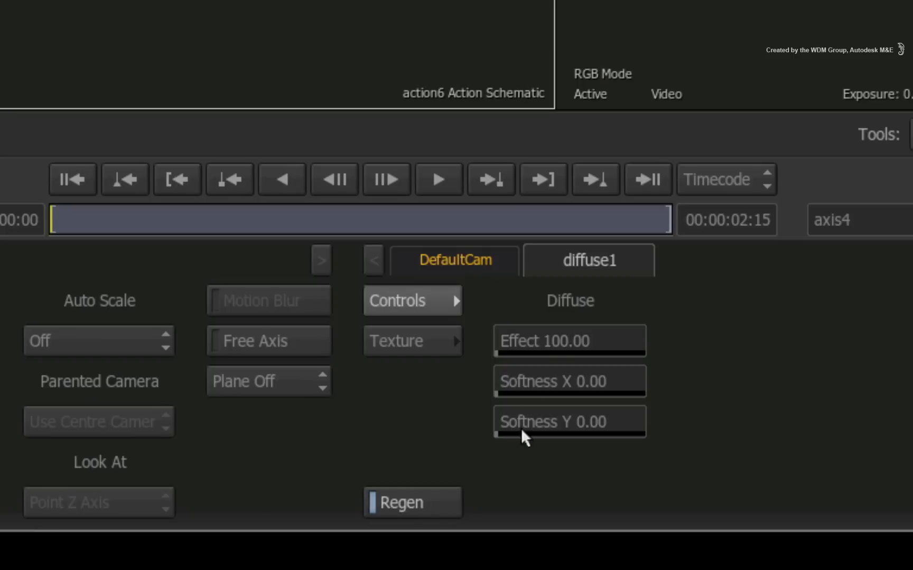
drag(550, 340, 862, 353)
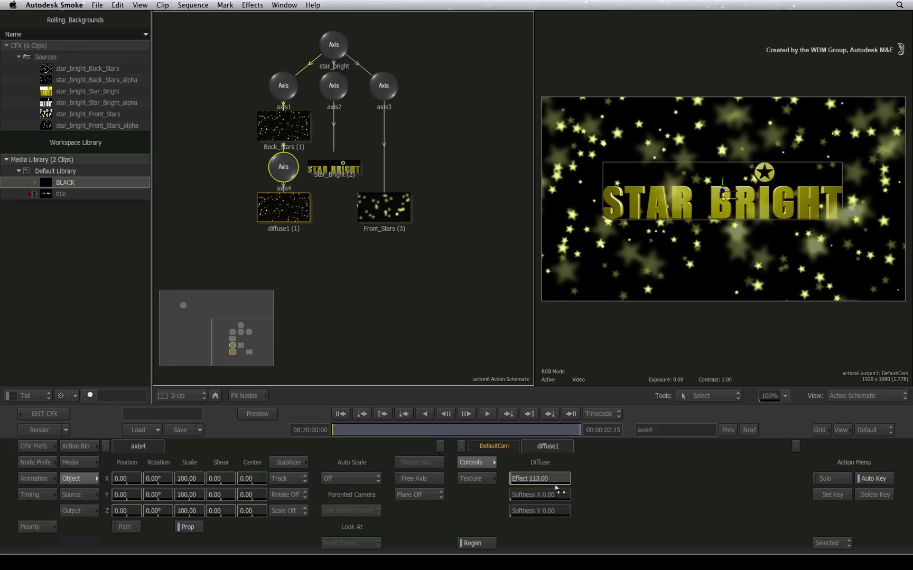
key(ctrl+z)
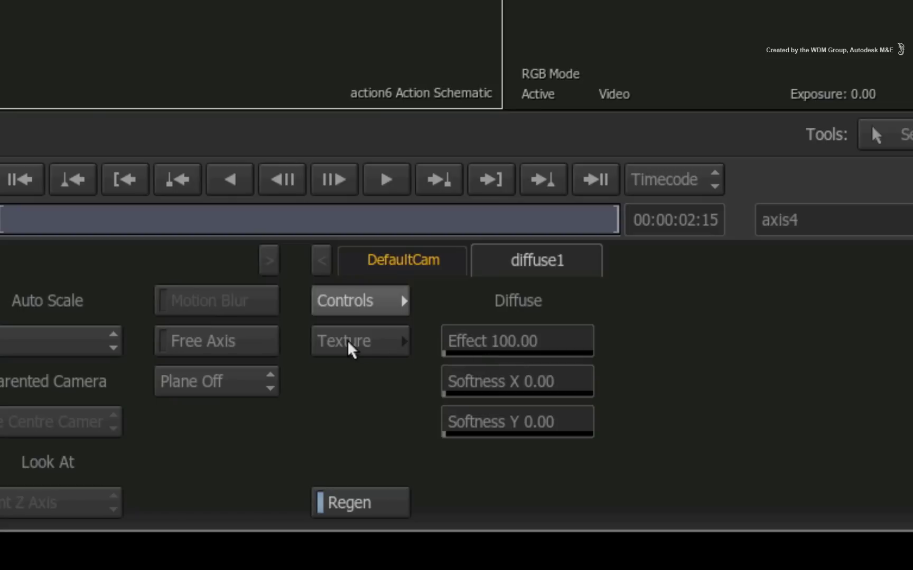
Set the diffuse1 texture's Repeat Mode to Mirror Repeat.
click(472, 482)
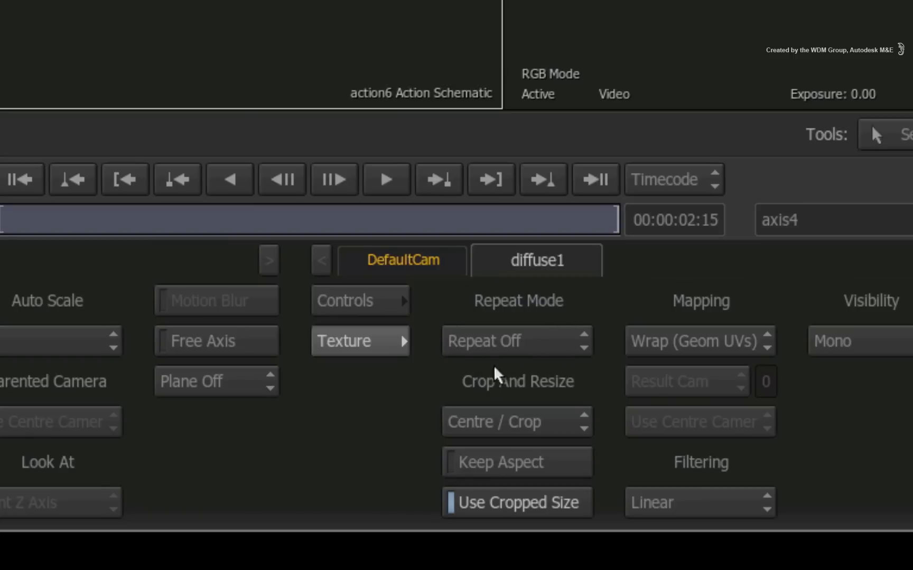
click(581, 343)
click(568, 291)
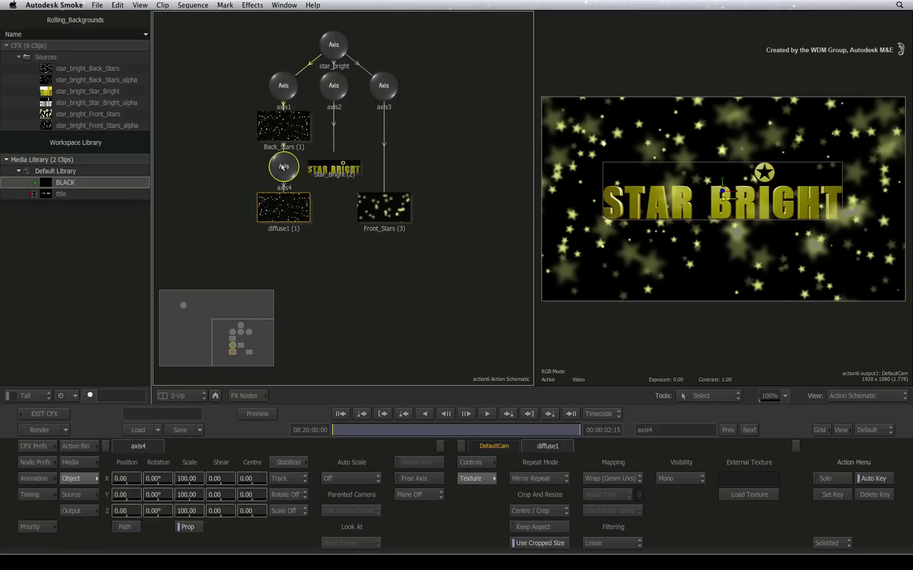
Test-move the axis4 stars layer vertically, then reset its position to 0 and view output1: DefaultCam.
drag(128, 493, 337, 474)
drag(724, 148, 743, 206)
key(ctrl+z)
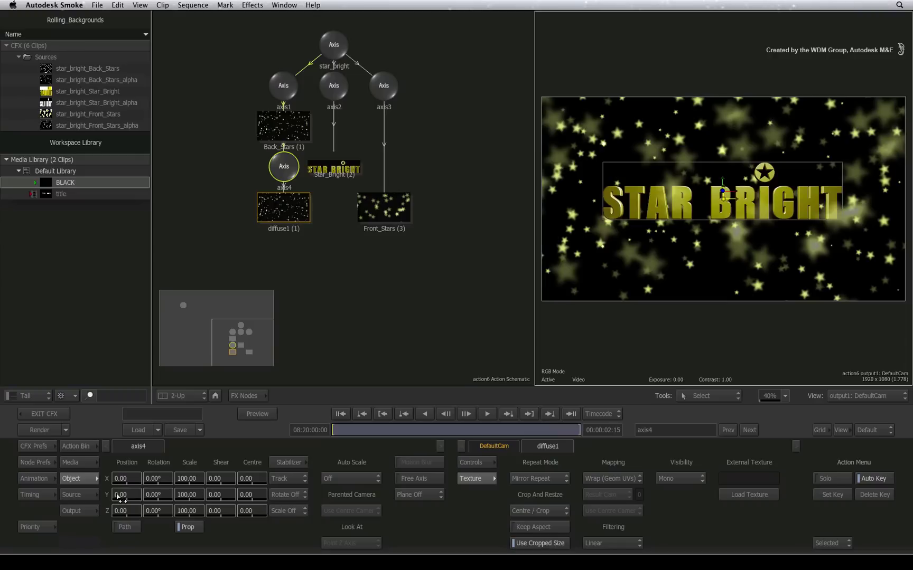
Keyframe axis4 Y Position at 0 on the first frame and -100 on the last, then scrub to check.
click(120, 495)
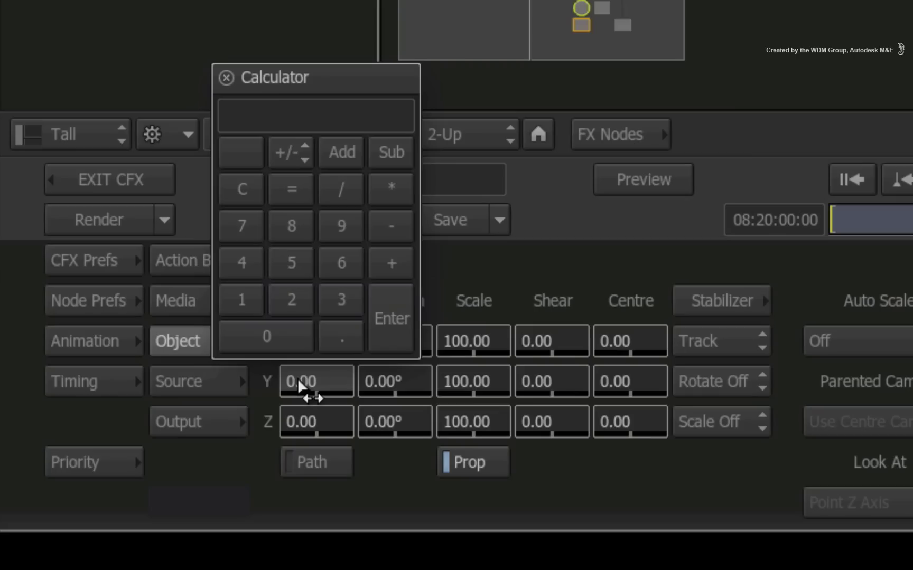
text(0)
key(Return)
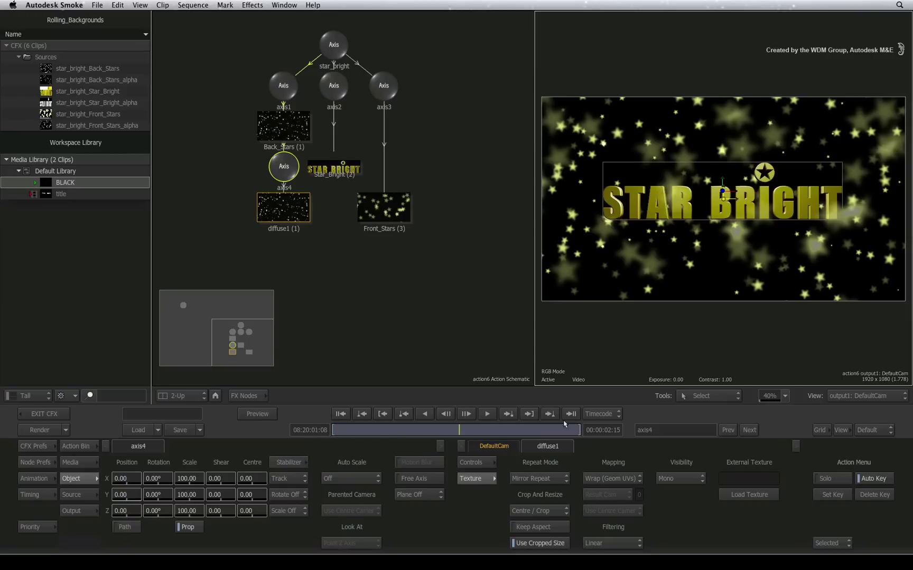
drag(563, 425, 615, 426)
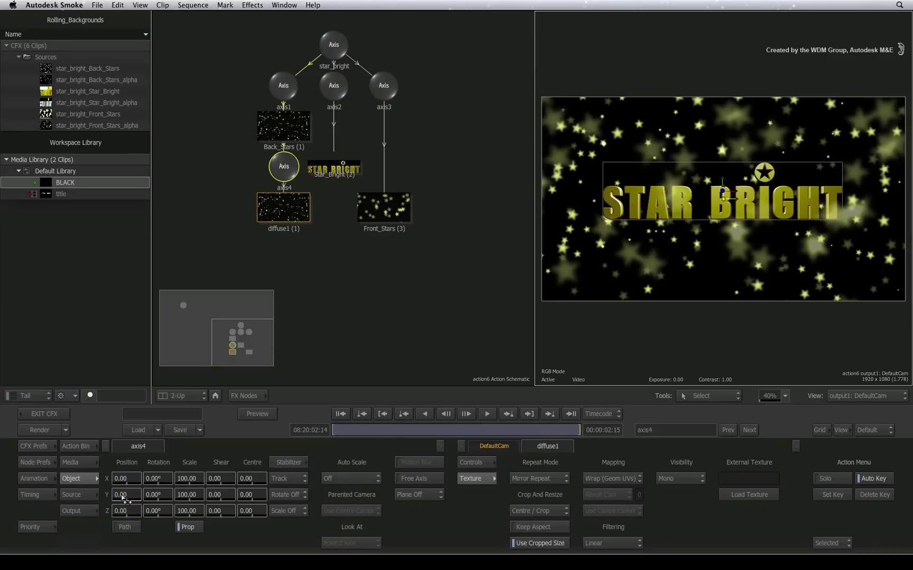
click(121, 495)
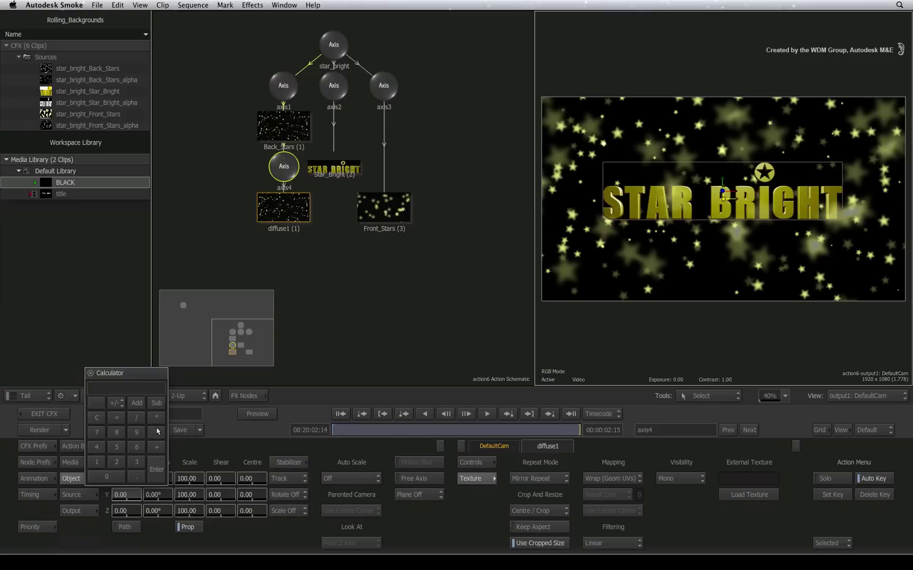
click(100, 464)
click(157, 469)
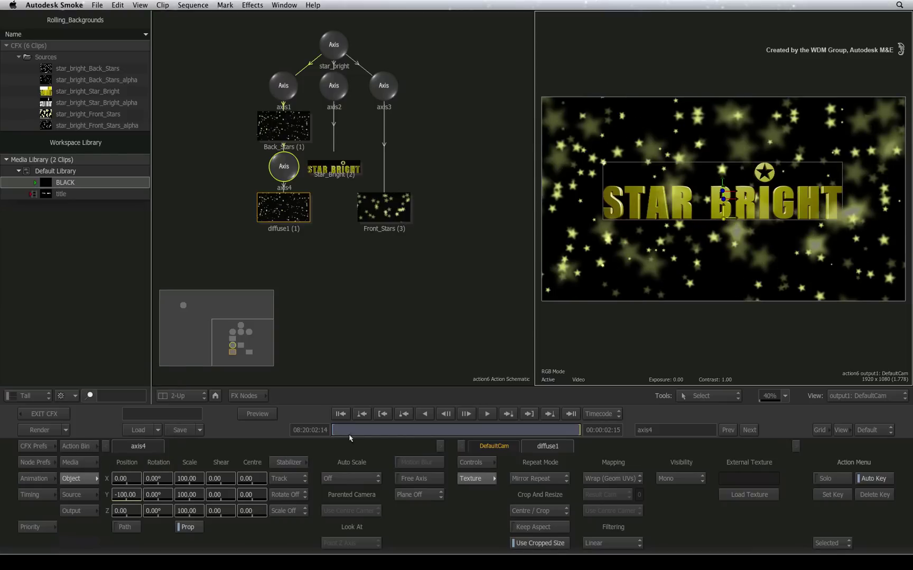
drag(576, 431, 412, 430)
drag(326, 426, 291, 413)
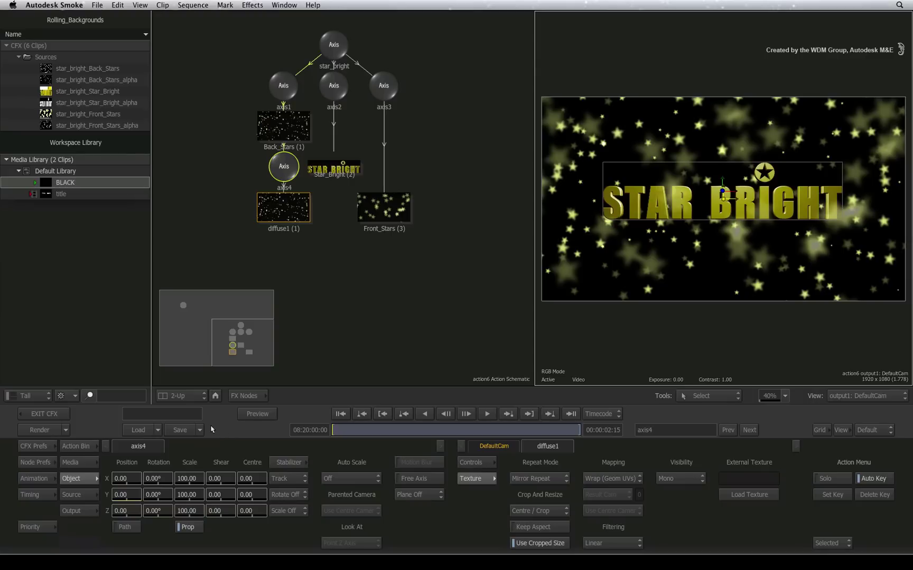
Change axis4's Y position keyframes from Bezier to Linear so it ramps steadily from 0 to -100.
shift+double_click(132, 497)
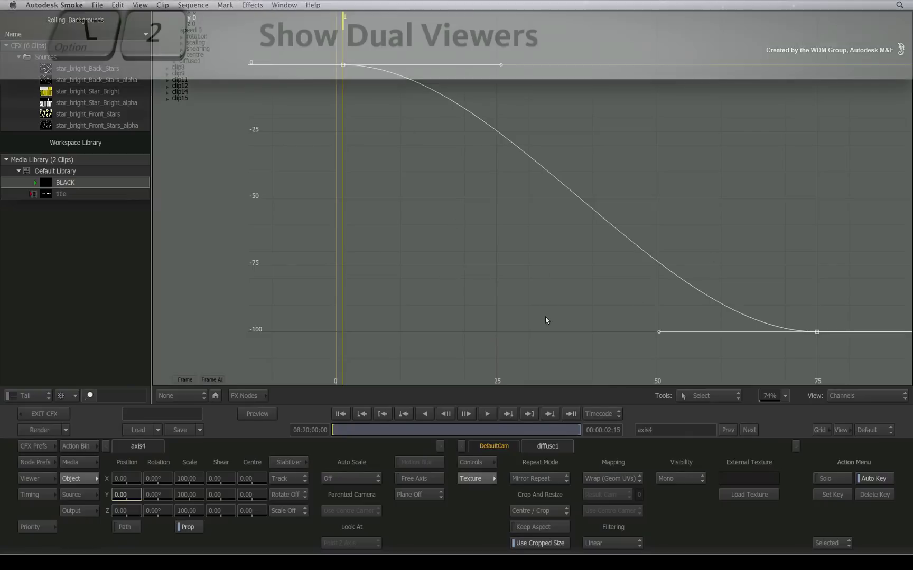
key(alt+2)
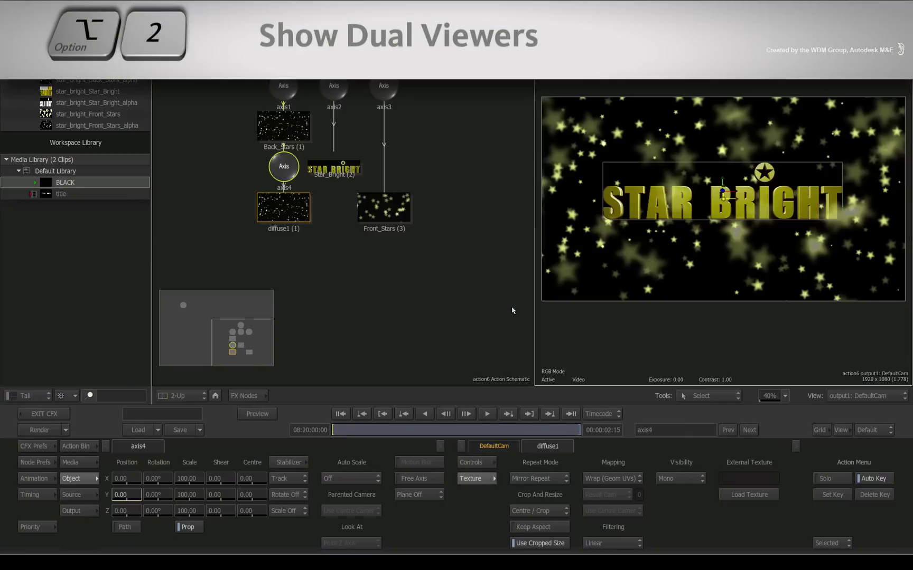
click(25, 479)
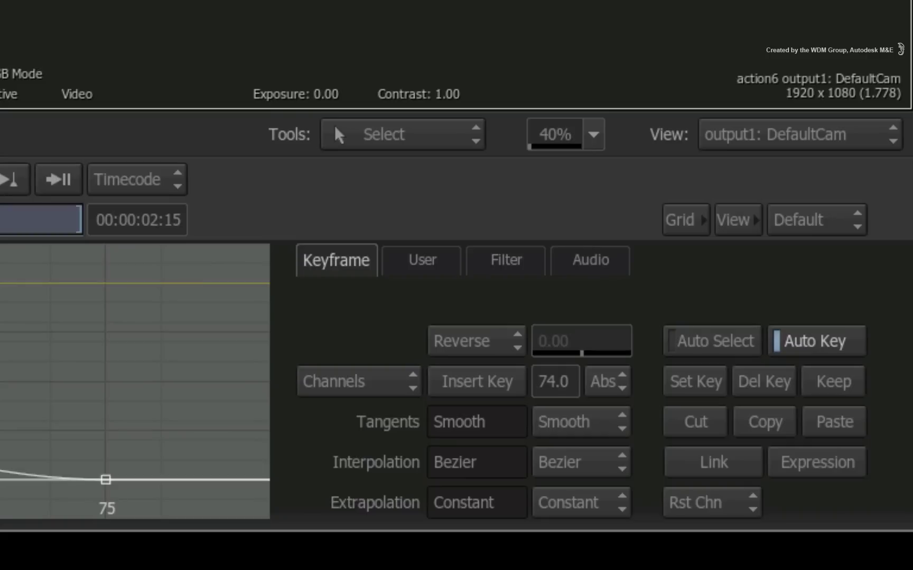
click(603, 463)
click(608, 519)
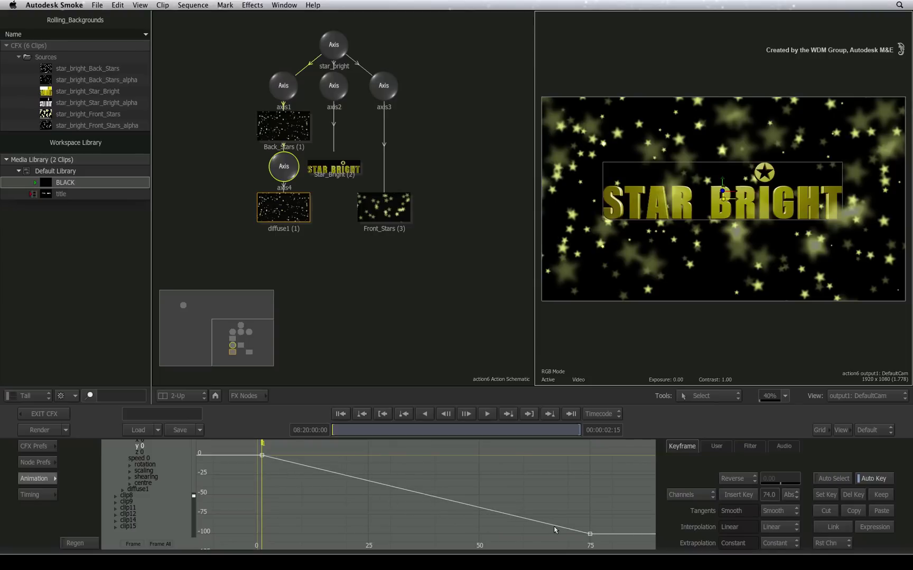
click(25, 478)
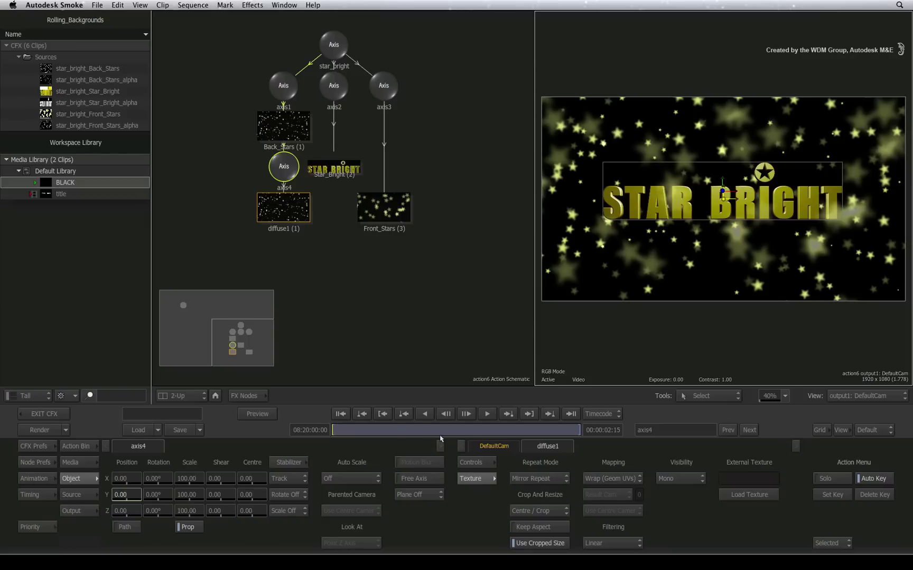
Duplicate axis4 and diffuse1 into axis5 and diffuse2, and connect Front_Stars to axis5.
drag(365, 429, 287, 437)
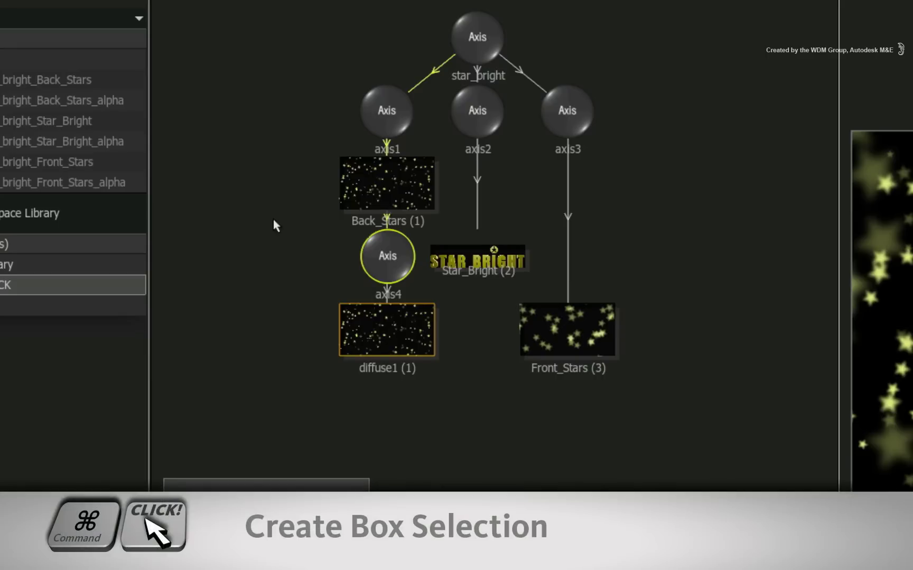
drag(224, 145, 291, 190)
drag(400, 299, 444, 384)
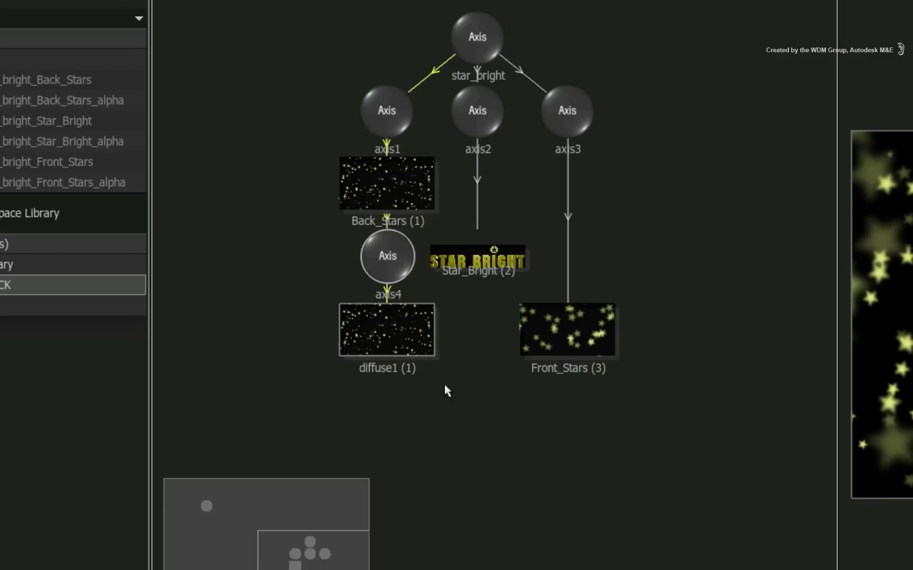
key(super+d)
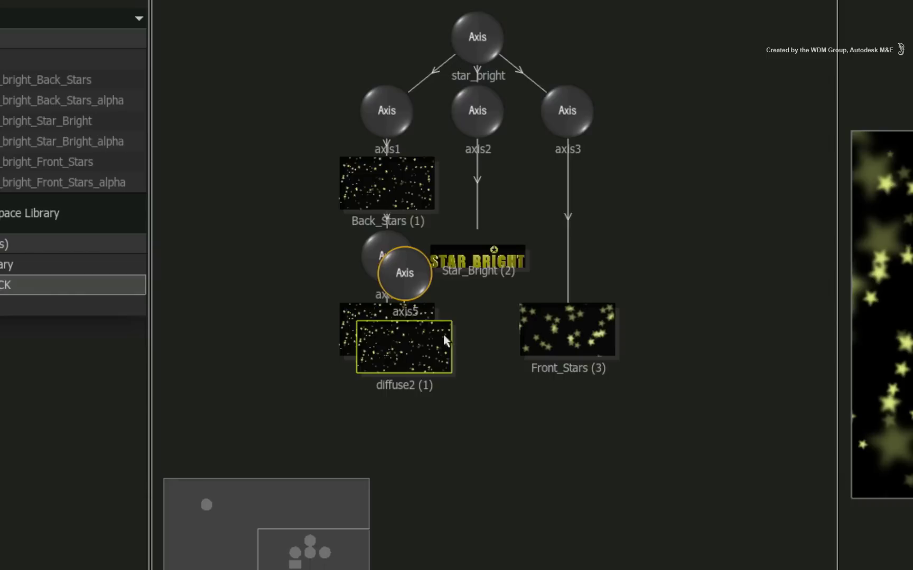
drag(413, 315, 575, 411)
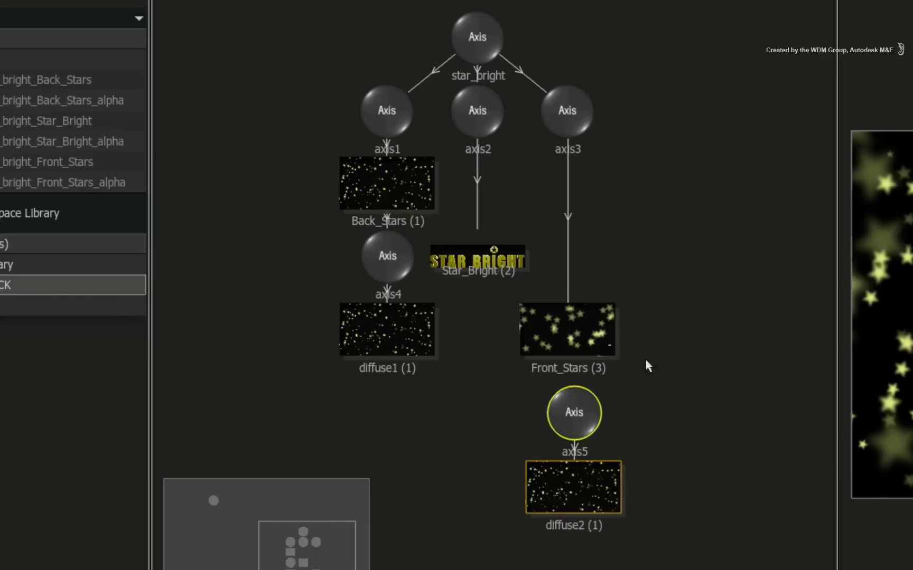
drag(673, 375, 582, 413)
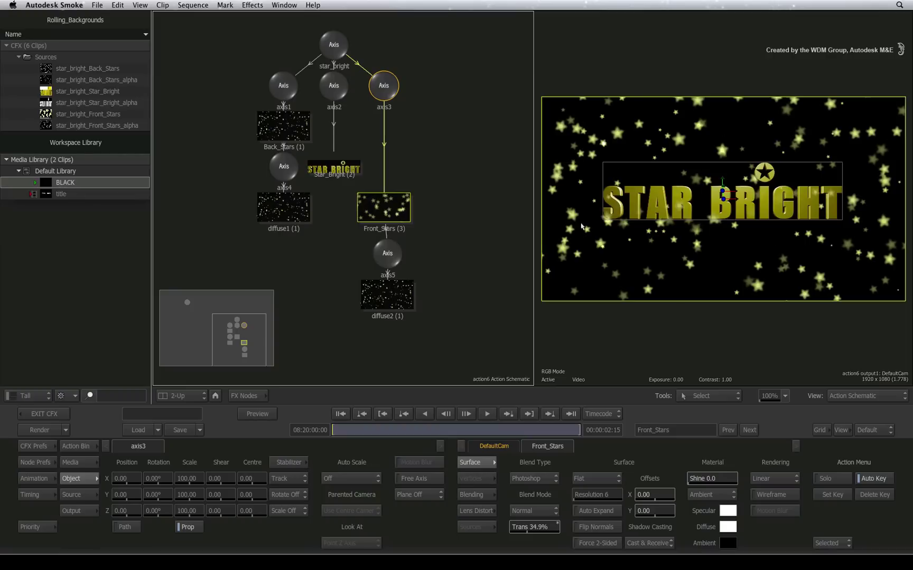
Apply the 3F/3M star_bright_Front_Stars clip and its alpha as diffuse2's texture.
mouse_move(309, 430)
mouse_down()
mouse_move(320, 436)
mouse_move(289, 434)
mouse_up()
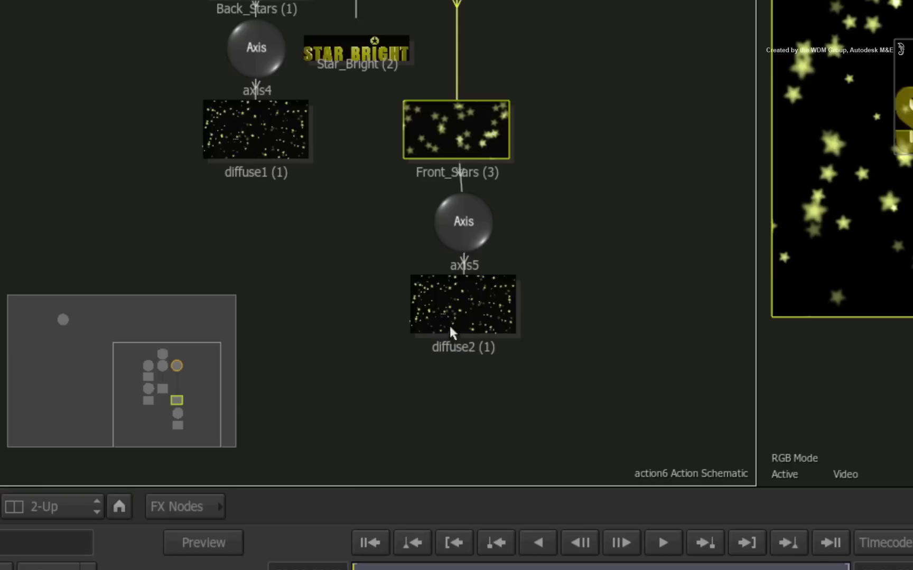
click(451, 329)
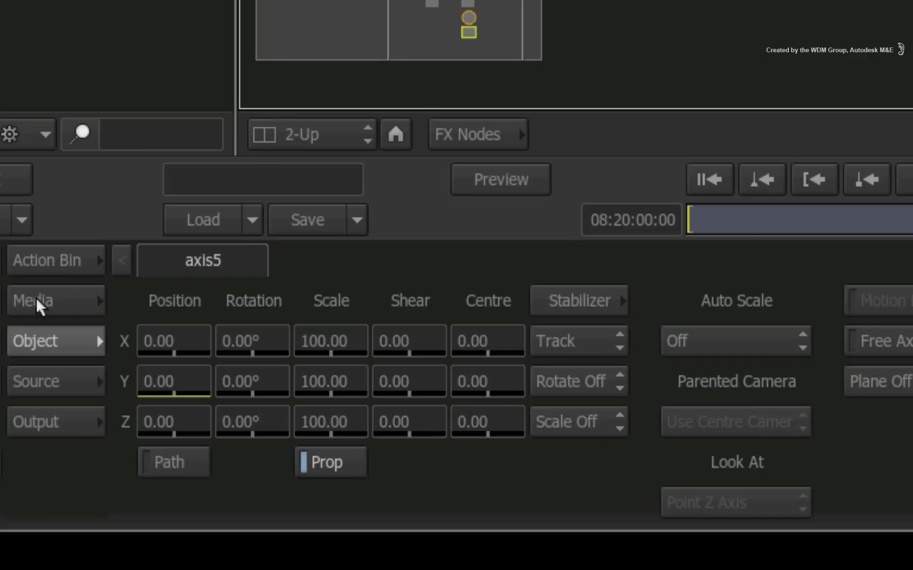
click(36, 297)
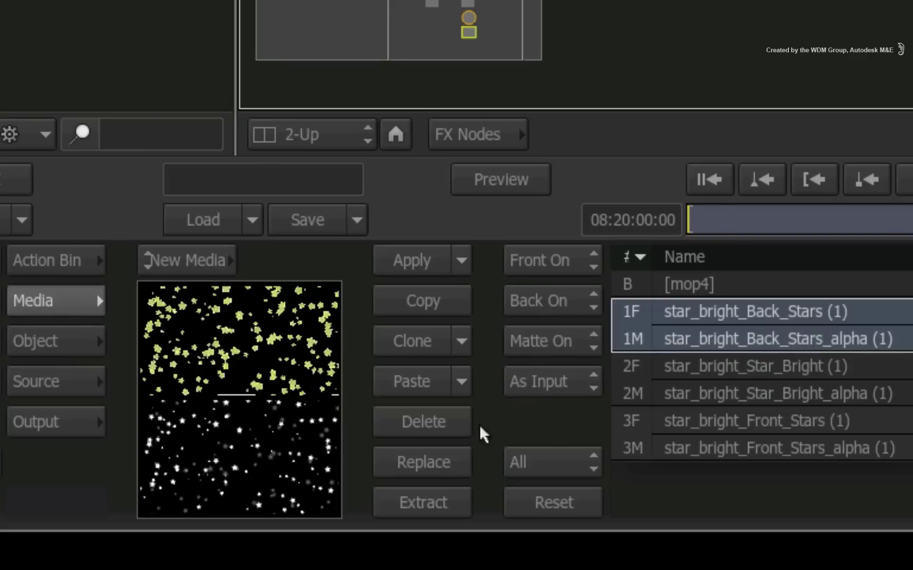
click(635, 436)
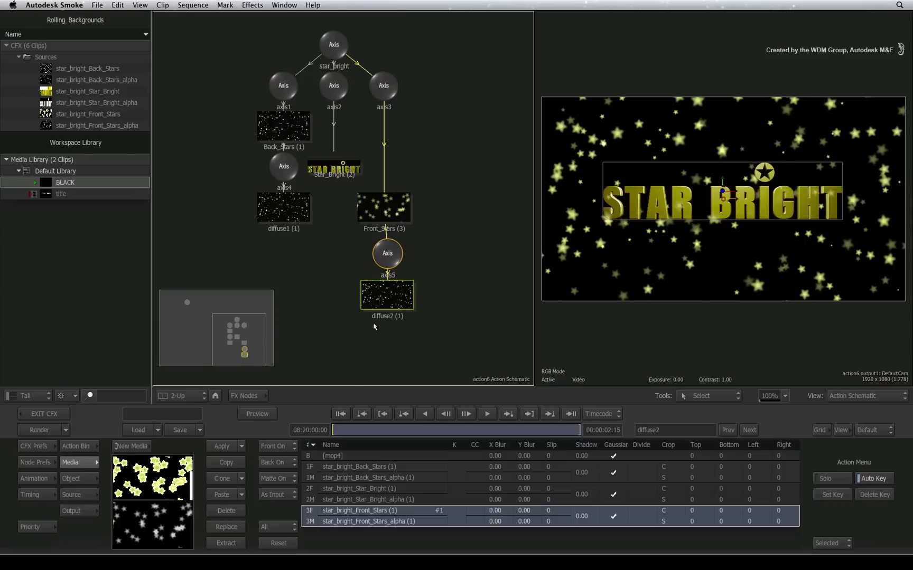
click(224, 446)
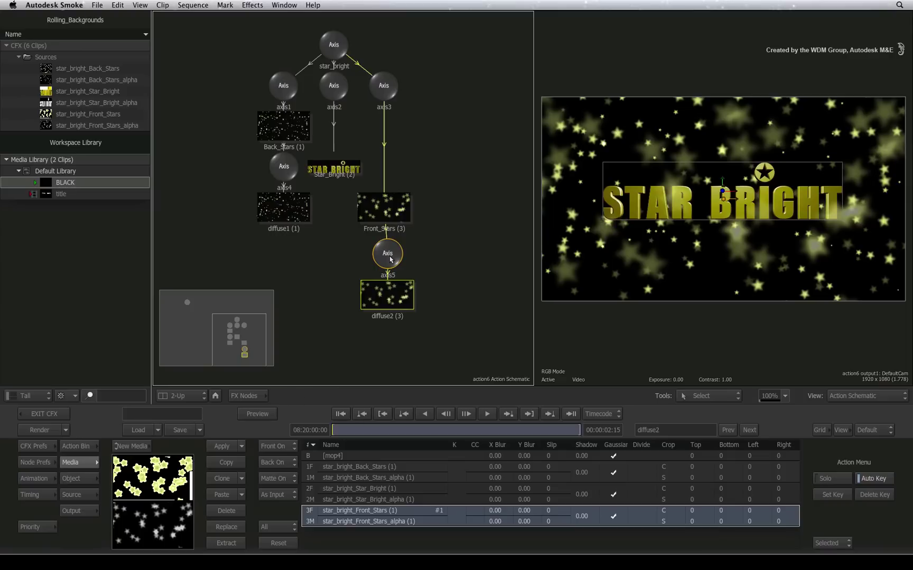
Set axis5's Y position to -200 on the last frame, then play back the animation.
double_click(388, 254)
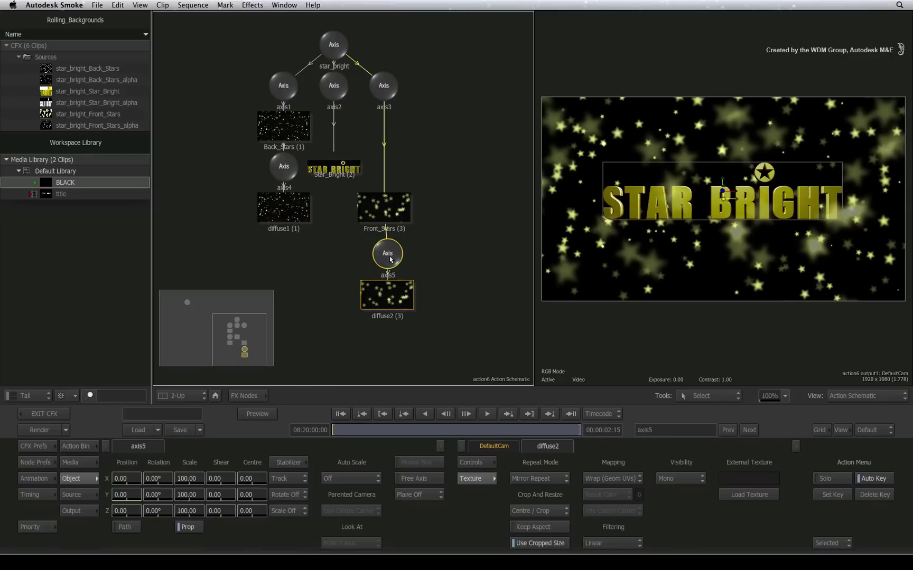
click(570, 415)
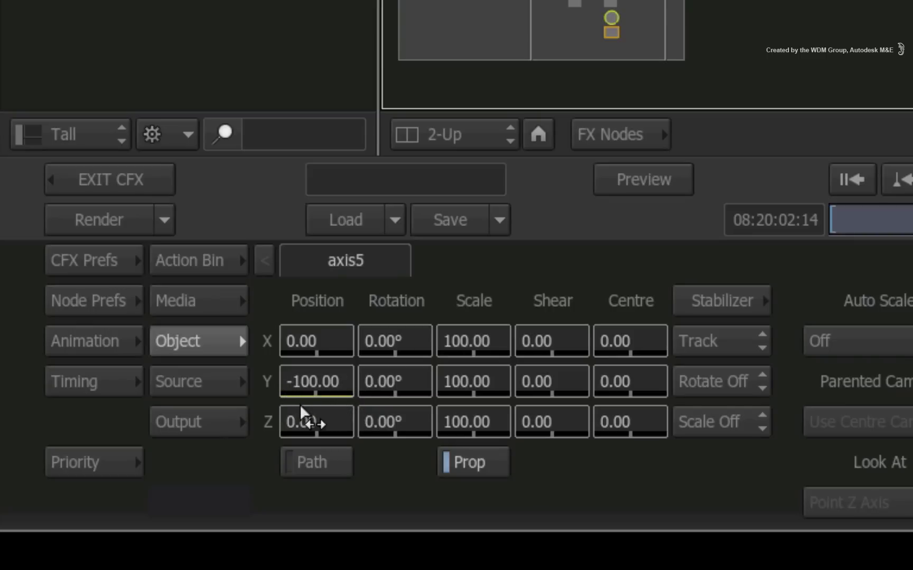
click(333, 389)
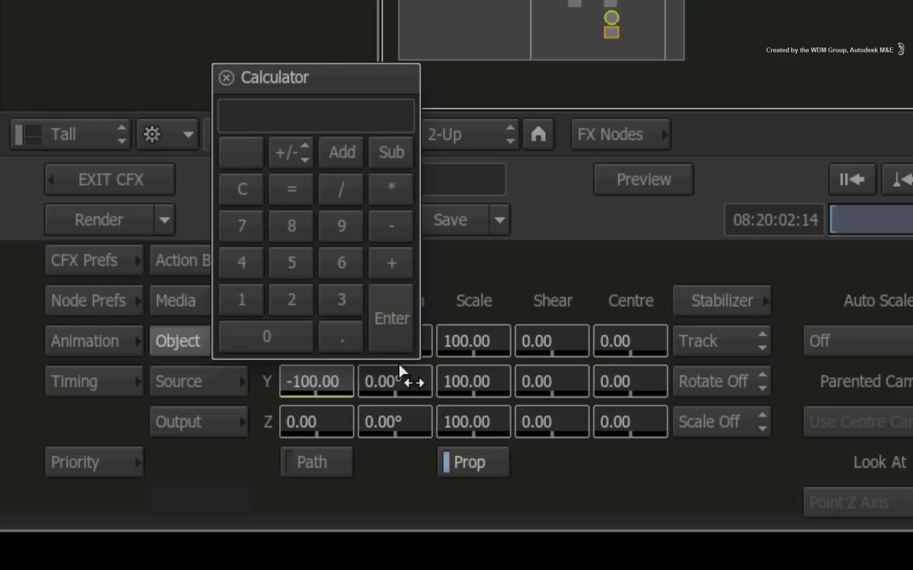
text(-200)
key(Return)
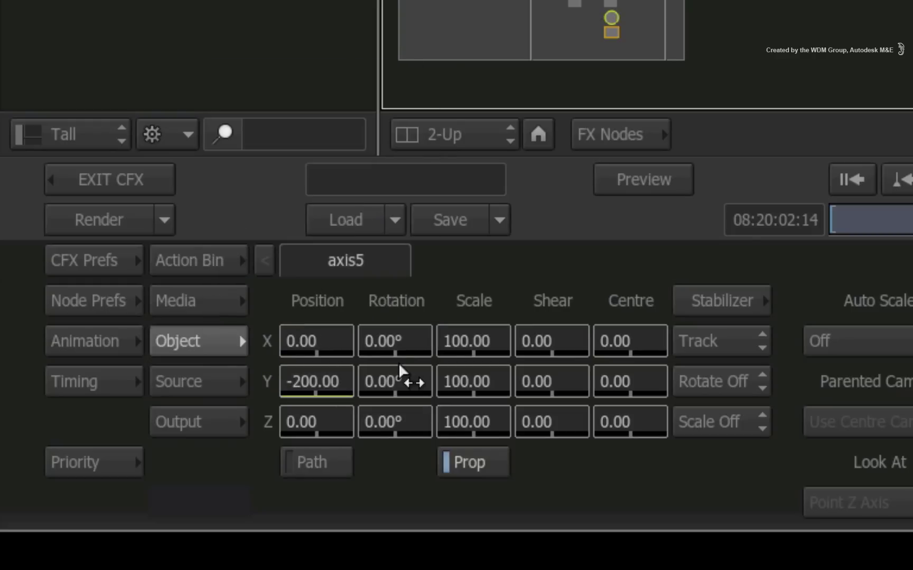
key(space)
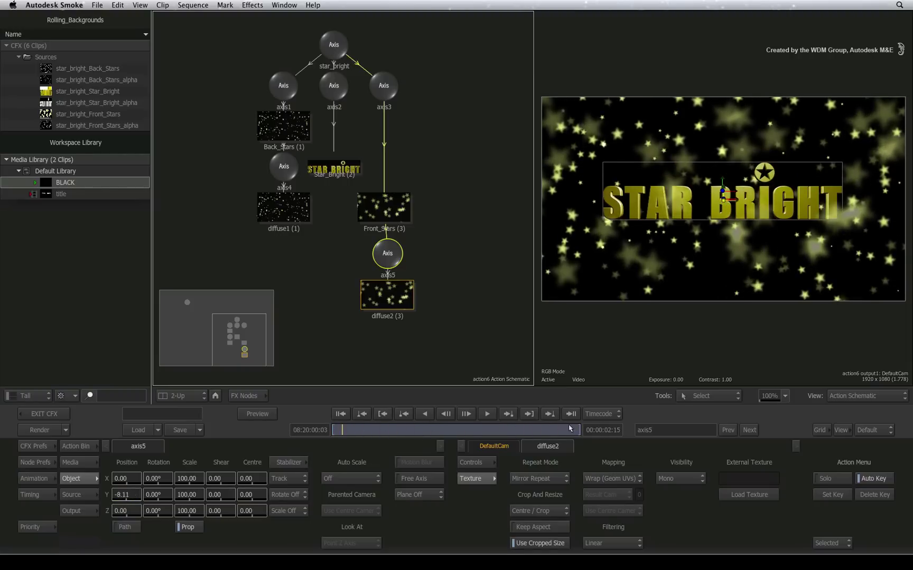
Raise diffuse2's Diffuse Effect to 331 and scrub the timebar to preview the brighter front stars.
click(487, 463)
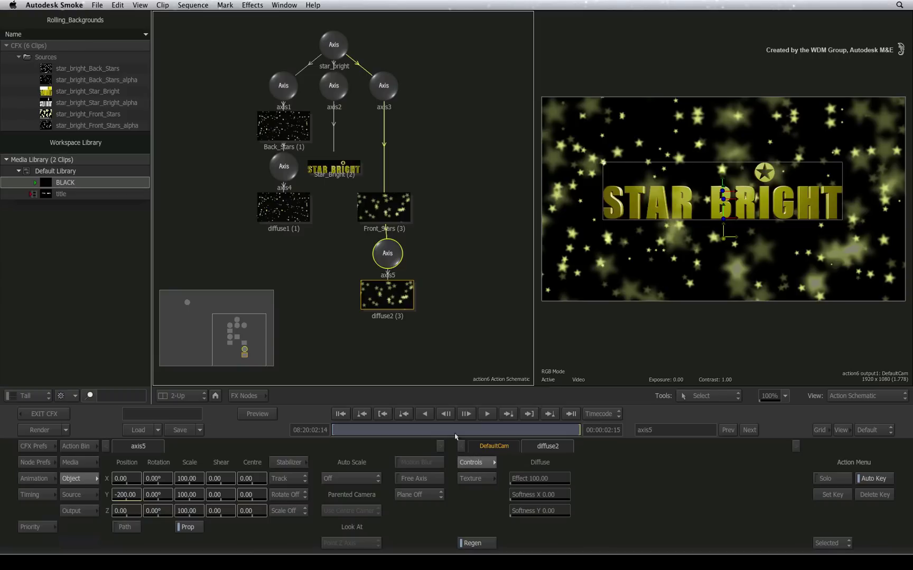
drag(526, 483, 731, 494)
drag(571, 433, 445, 434)
drag(543, 436, 322, 433)
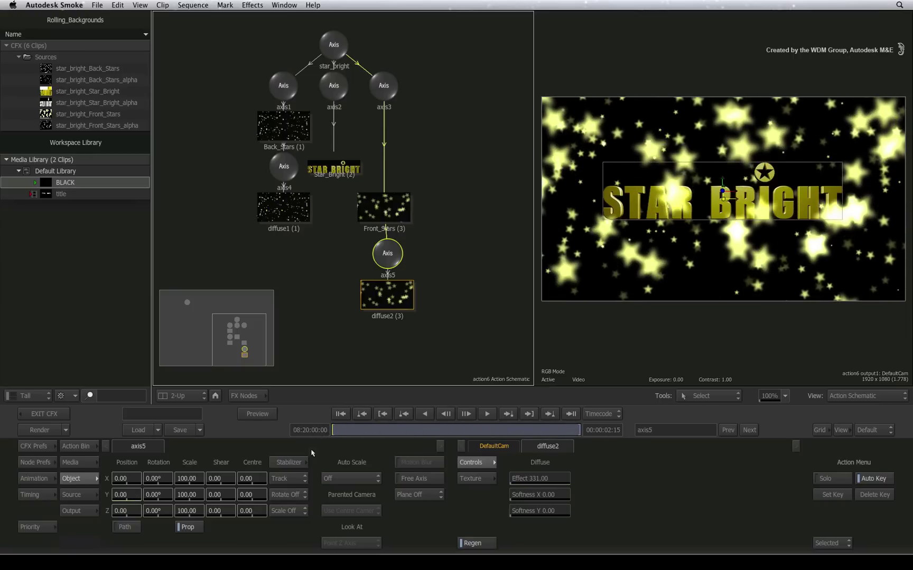